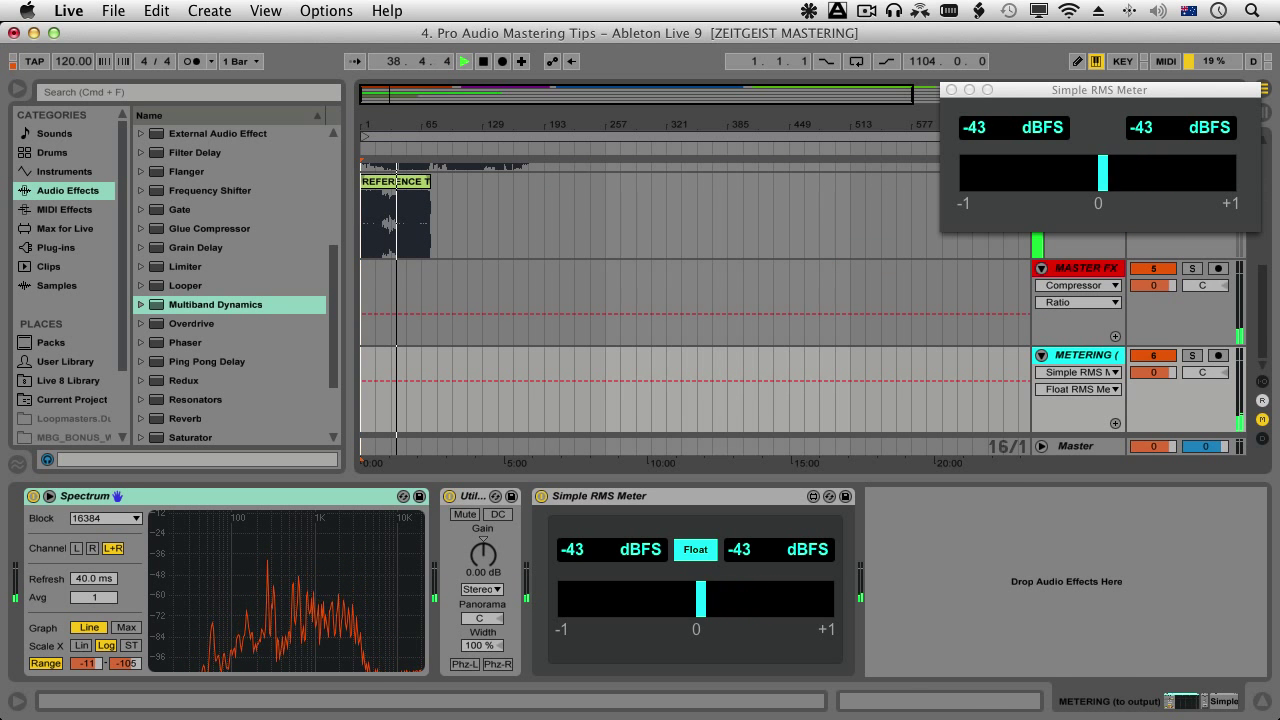
Show the MASTER FX track's rack devices with the Mid Side EQ curve enlarged
{"action": "key", "text": "Up"}
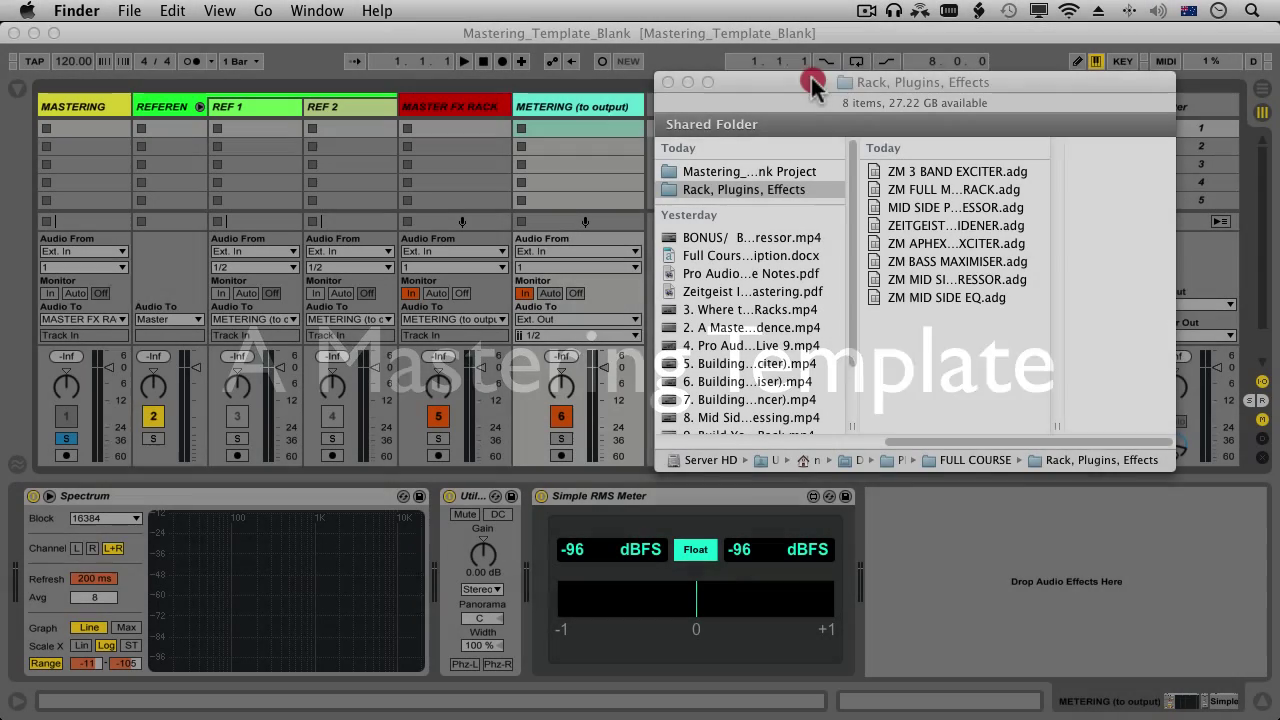
Locate Mastering_Template_Blank.als in Finder, set the window aside and return to Live
{"action": "left_click", "coordinate": [811, 82]}
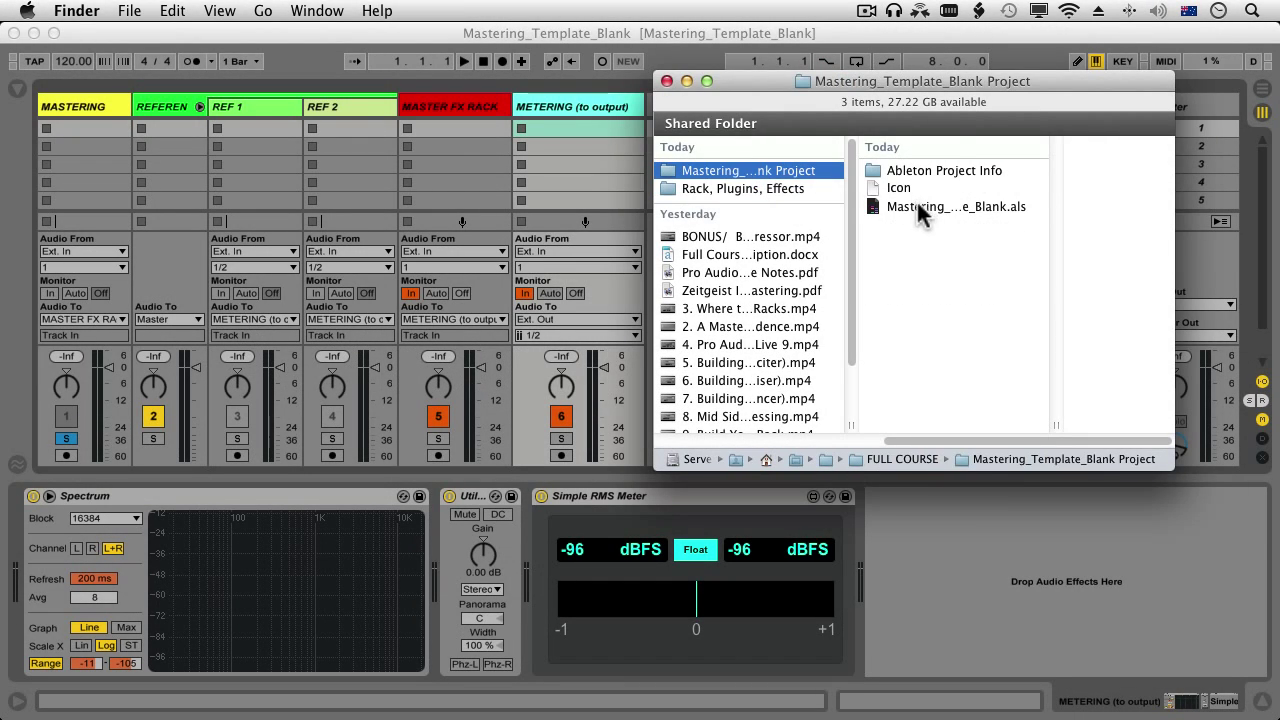
{"action": "left_click", "coordinate": [917, 205]}
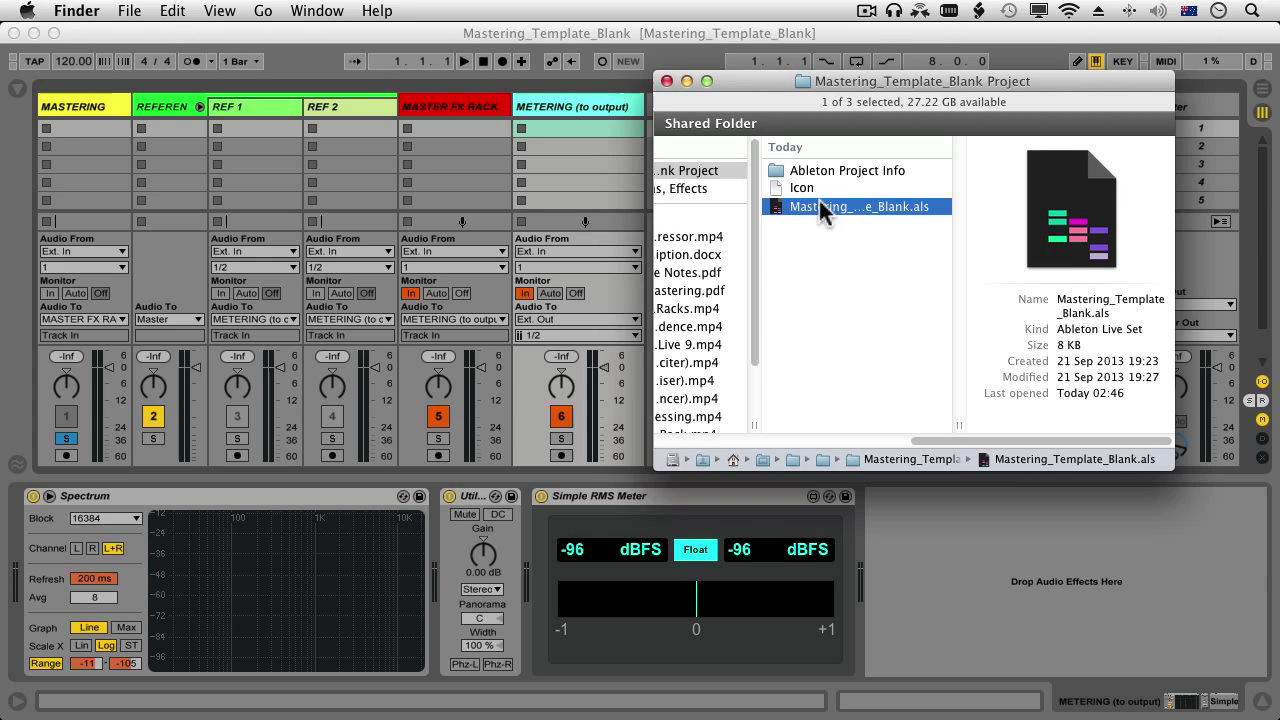
{"action": "left_click_drag", "start_coordinate": [735, 78], "coordinate": [1270, 715]}
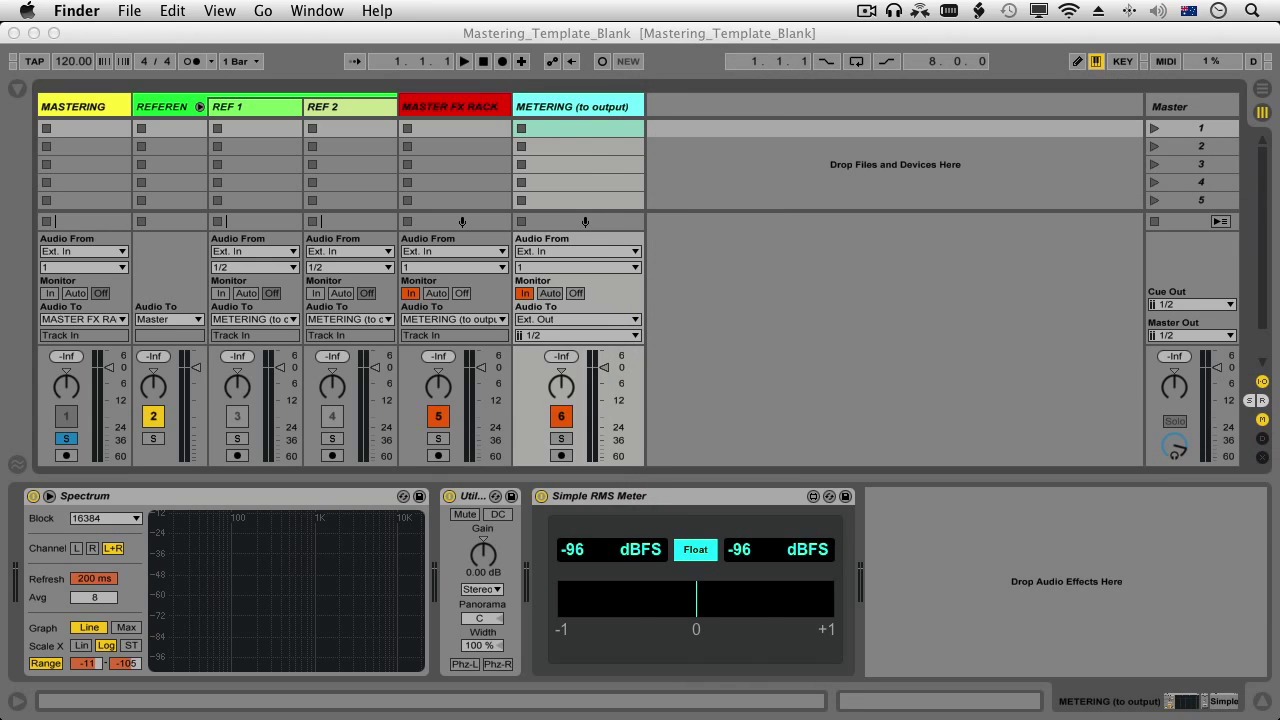
{"action": "left_click", "coordinate": [515, 38]}
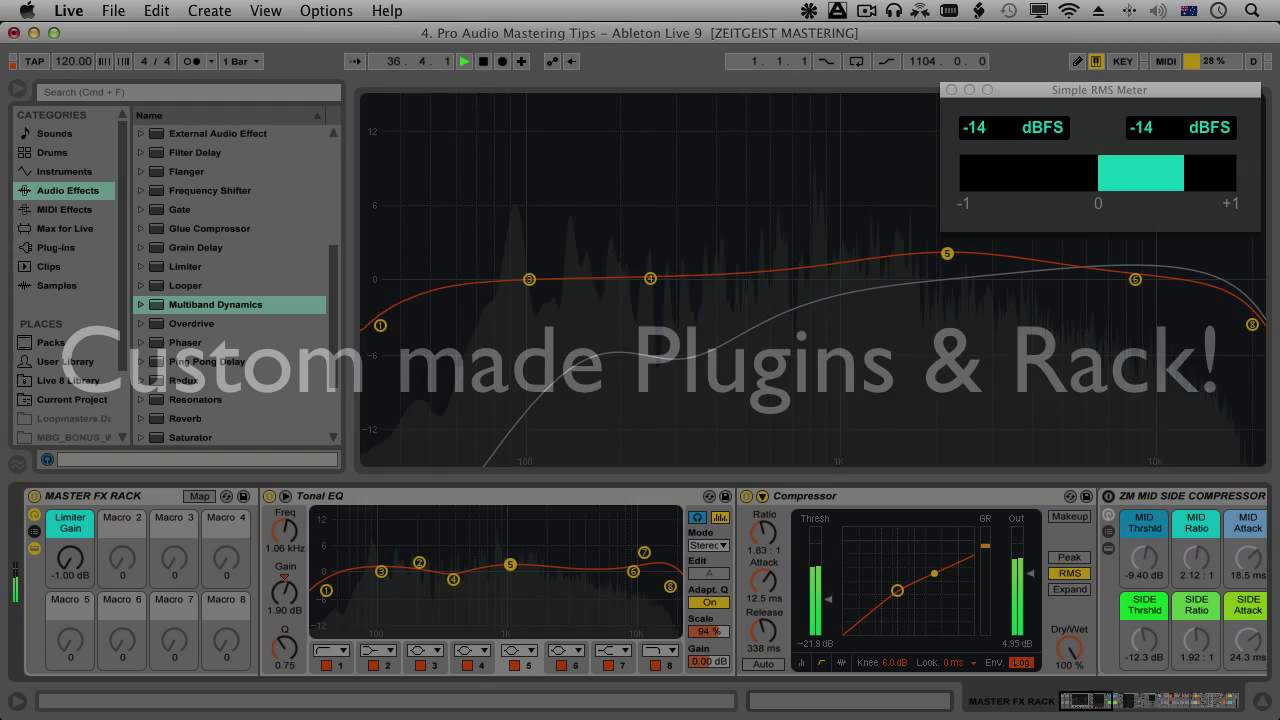
Select the MASTER FX RACK to reveal its mid/side EQ, 3-band exciter and limiter
{"action": "left_click", "coordinate": [117, 496]}
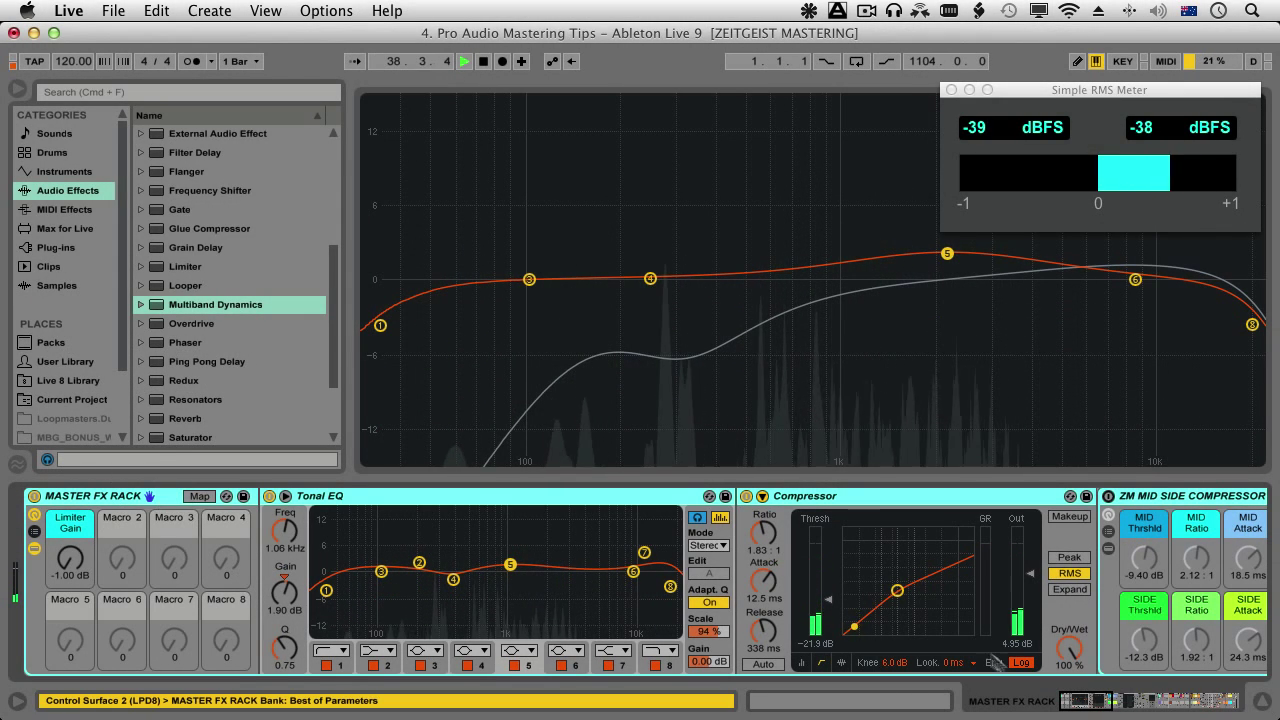
{"action": "left_click_drag", "start_coordinate": [1087, 703], "coordinate": [1180, 712]}
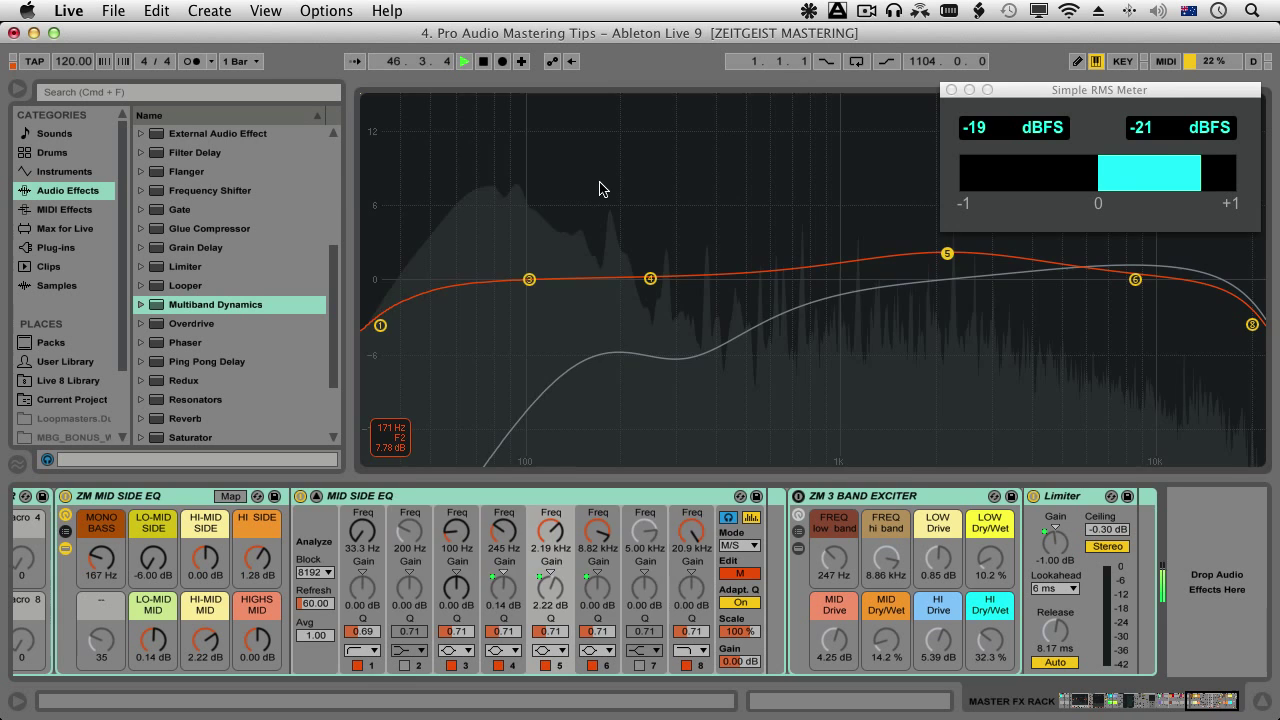
Collapse the EQ, show the METERING track and enlarge its Spectrum analyser display
{"action": "double_click", "coordinate": [210, 65]}
{"action": "scroll", "coordinate": [762, 313], "scroll_direction": "down", "scroll_amount": 4}
{"action": "scroll", "coordinate": [762, 313], "scroll_direction": "down", "scroll_amount": 4}
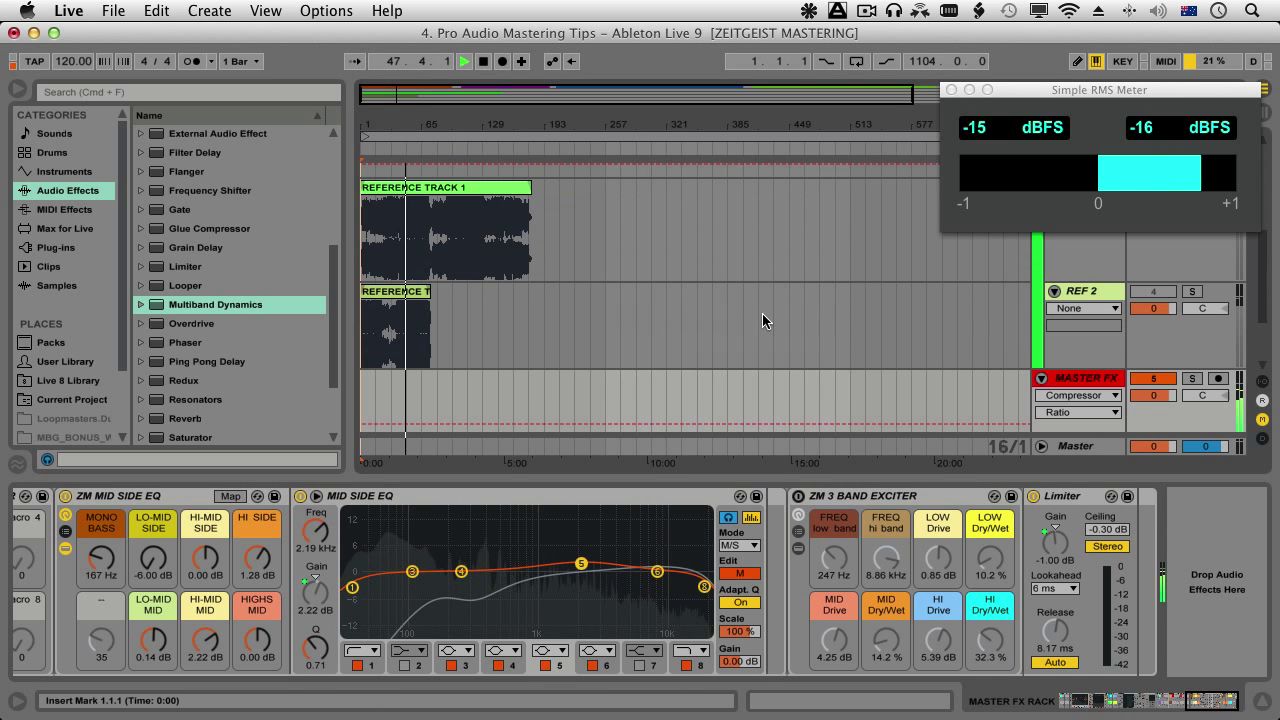
{"action": "scroll", "coordinate": [762, 313], "scroll_direction": "down", "scroll_amount": 4}
{"action": "left_click", "coordinate": [1105, 358]}
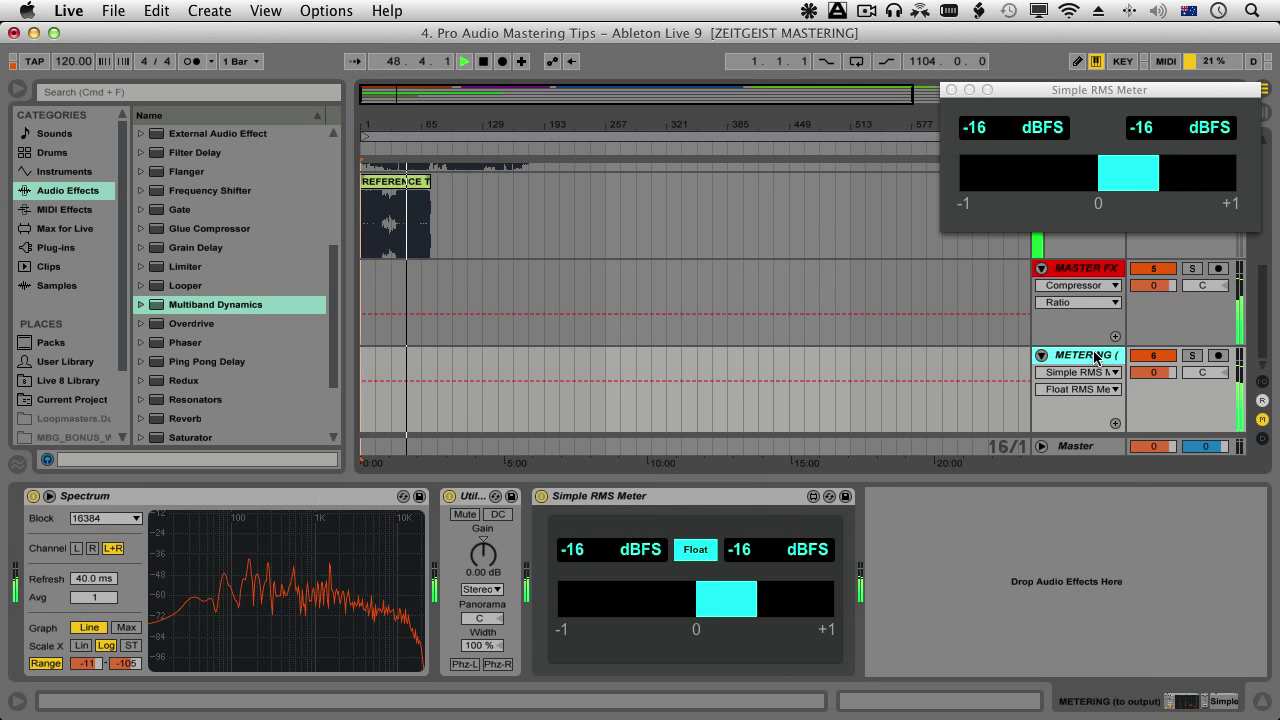
{"action": "left_click", "coordinate": [243, 497]}
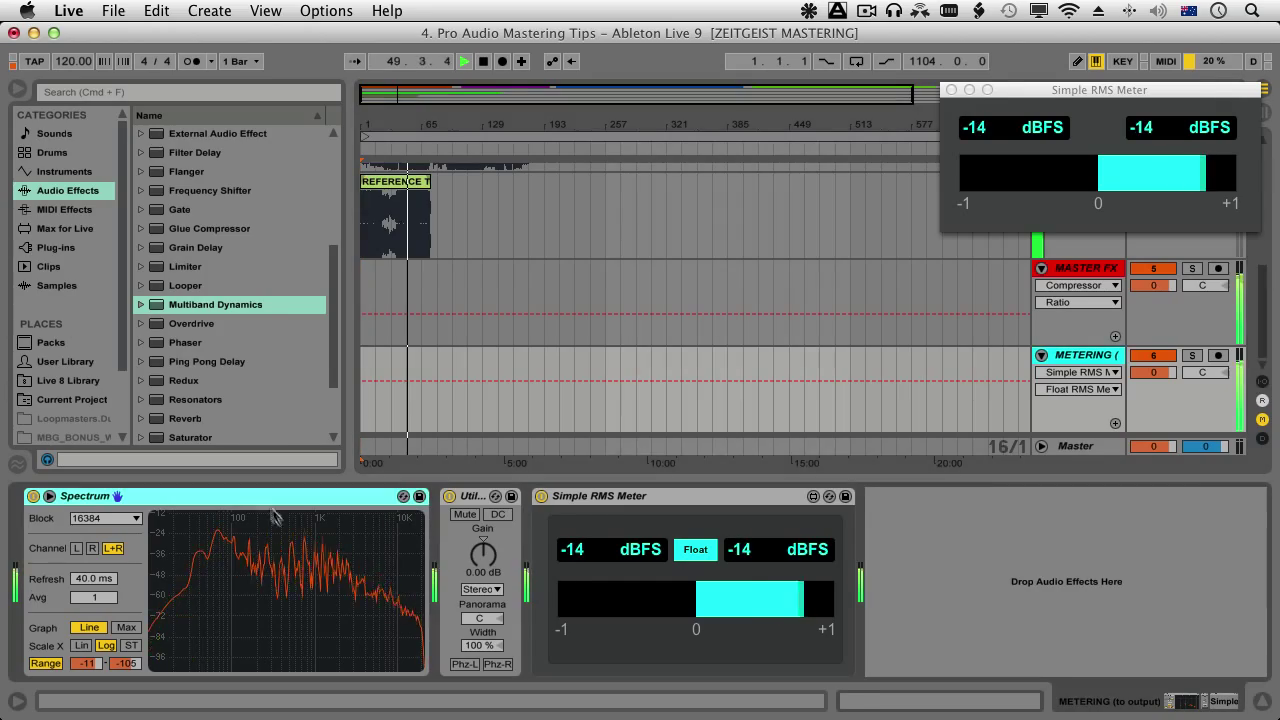
{"action": "double_click", "coordinate": [287, 584]}
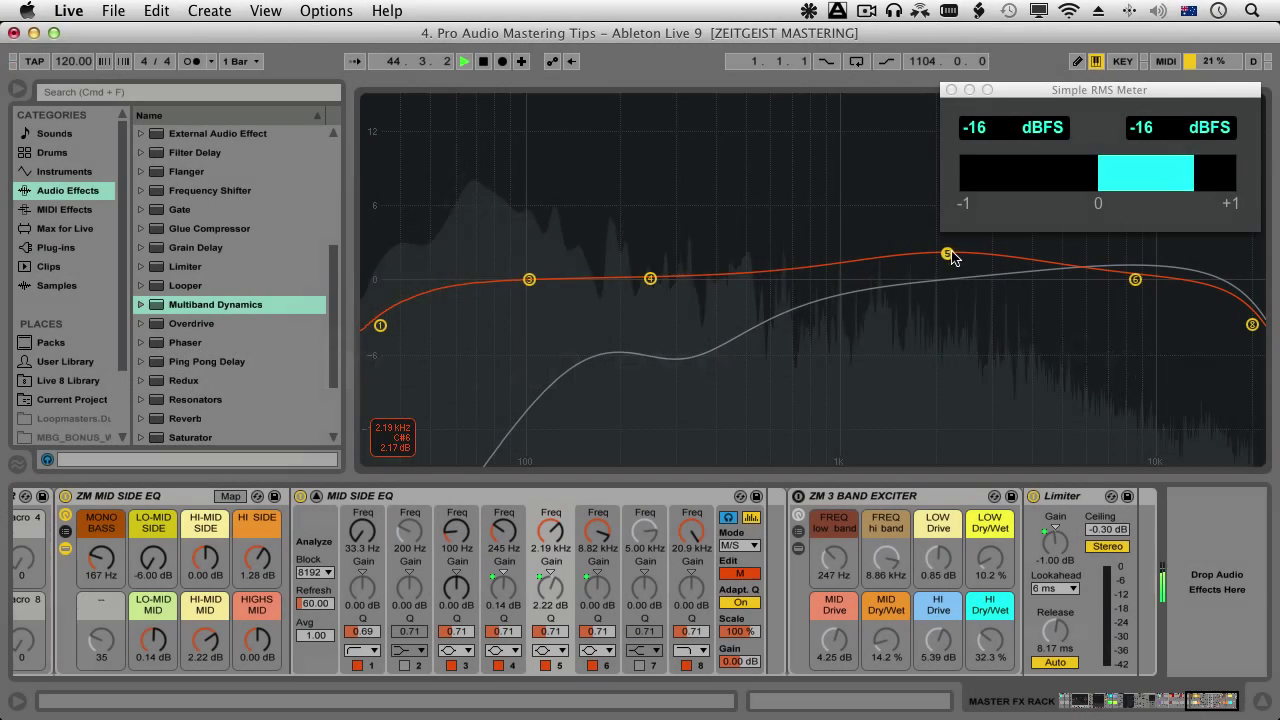
Nudge the Mid Side EQ's band 5 slightly lower in frequency
{"action": "left_click_drag", "start_coordinate": [946, 254], "coordinate": [919, 253]}
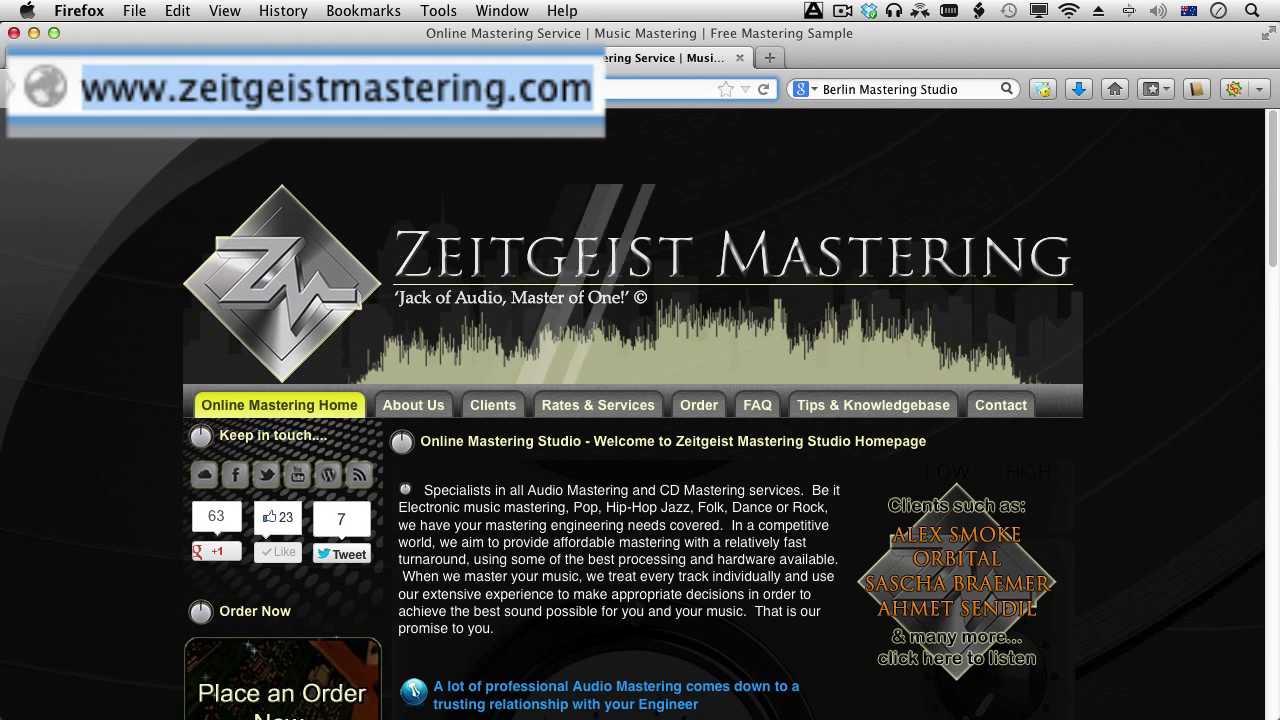
Switch Firefox from the Zeitgeist Mastering site to the Producertech Forums page
{"action": "left_click", "coordinate": [380, 57]}
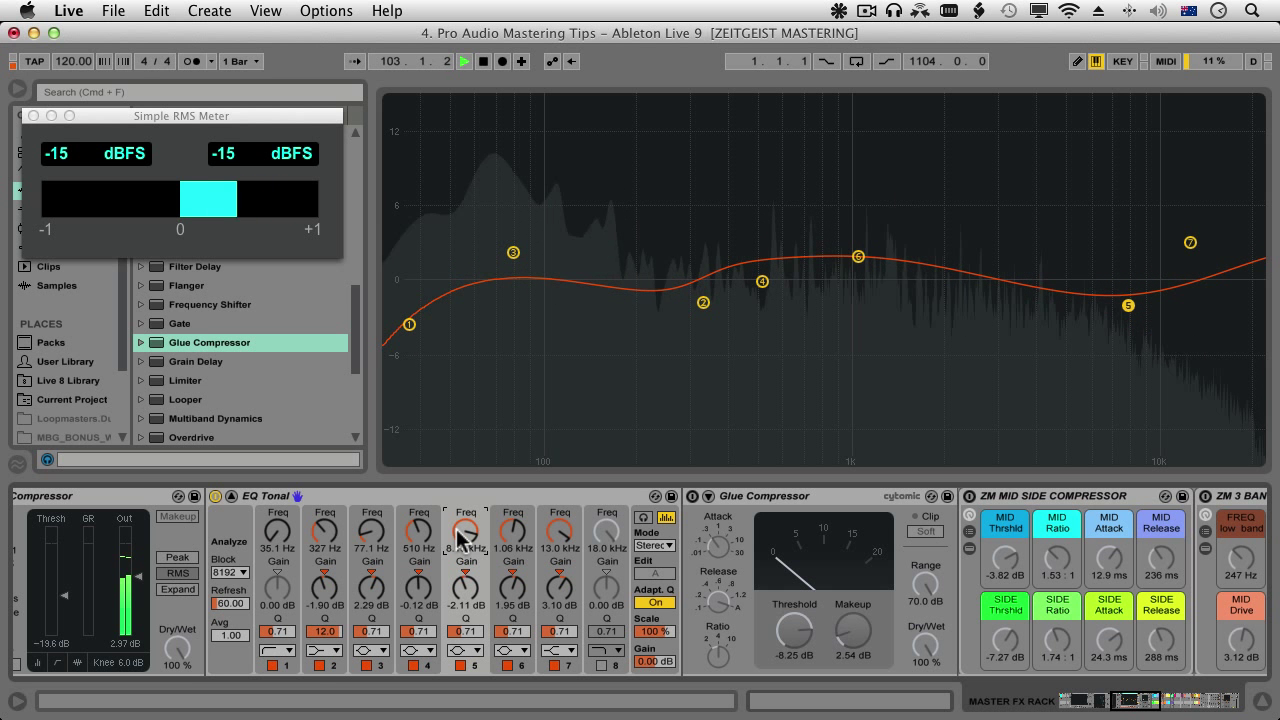
Audition band 6 alone and raise it to about 1.25 kHz and 2.62 dB
{"action": "left_click", "coordinate": [645, 520]}
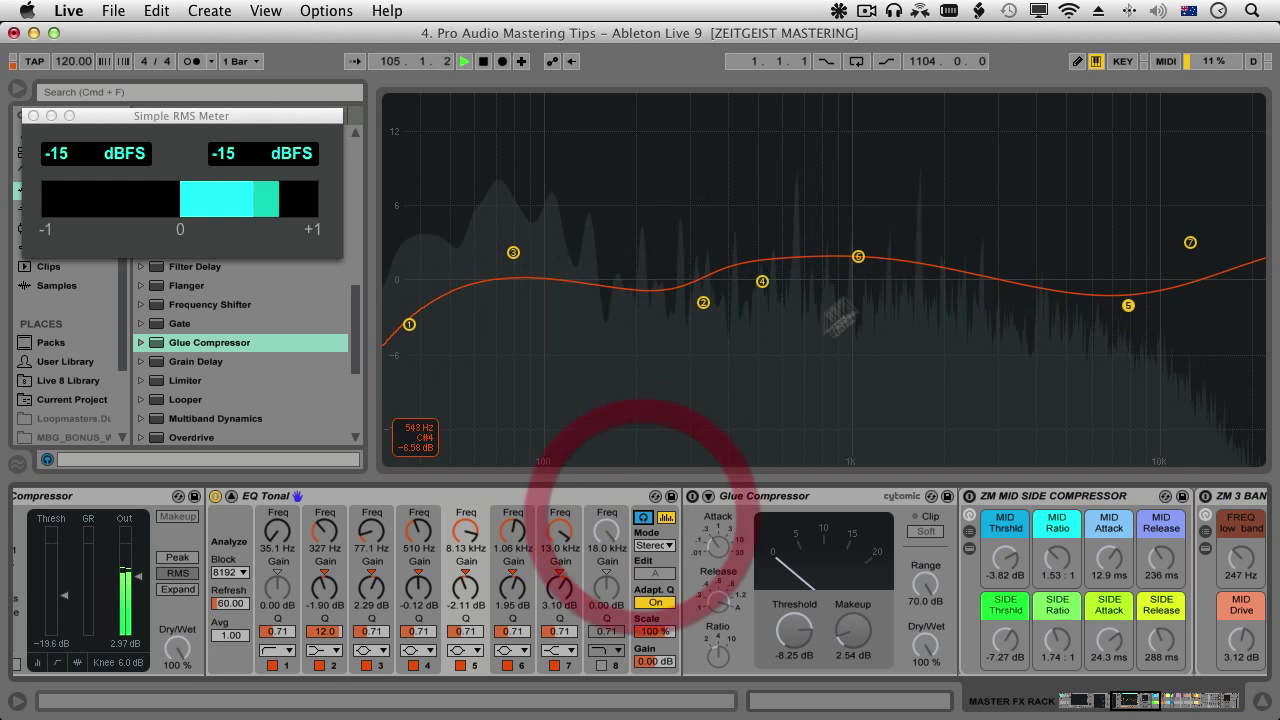
{"action": "mouse_move", "coordinate": [858, 257]}
{"action": "left_mouse_down"}
{"action": "mouse_move", "coordinate": [945, 160]}
{"action": "mouse_move", "coordinate": [880, 168]}
{"action": "mouse_move", "coordinate": [825, 207]}
{"action": "mouse_move", "coordinate": [870, 218]}
{"action": "mouse_move", "coordinate": [880, 248]}
{"action": "left_mouse_up"}
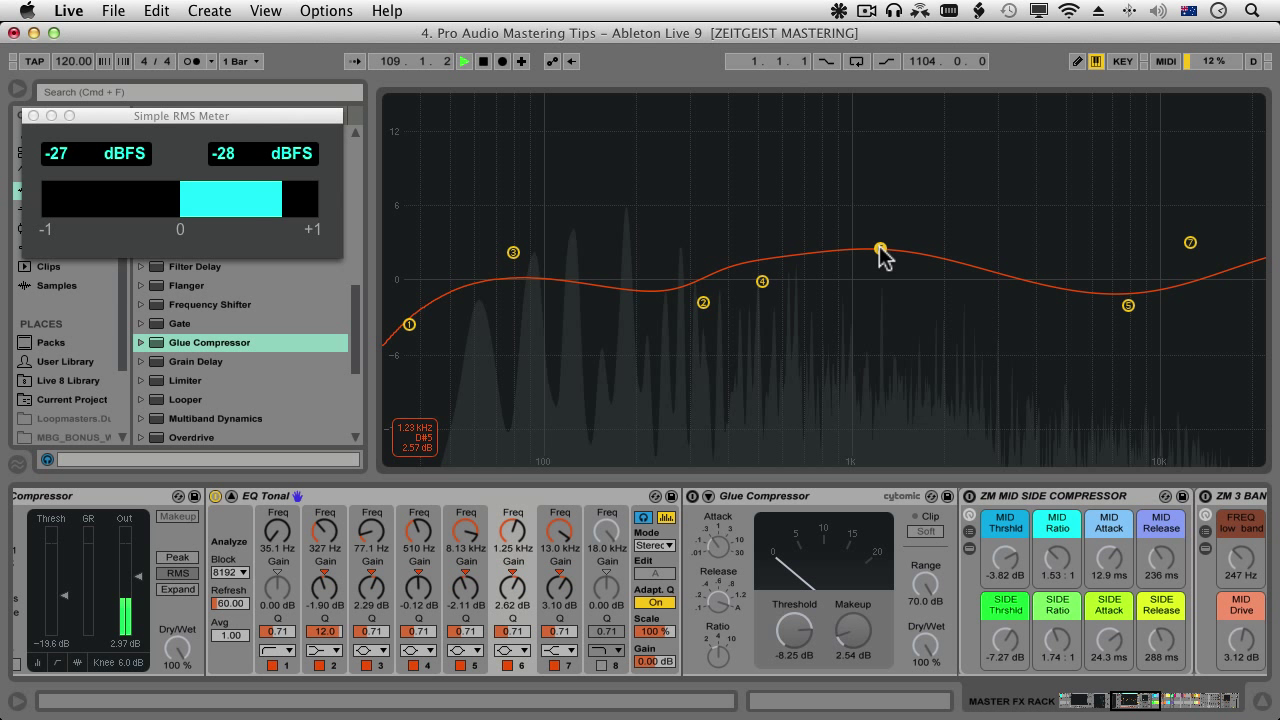